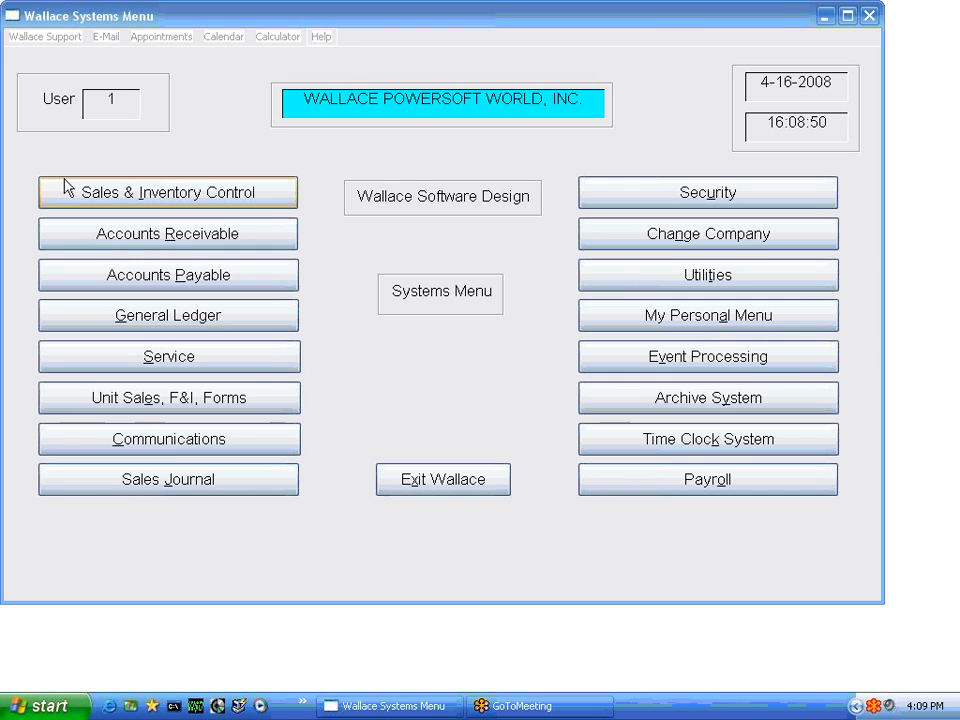
- Open Bank File Maintenance in the Accounts Payable bank reconciliation system, passing the sign-in prompt and declining the past-due bill report
click(243, 277)
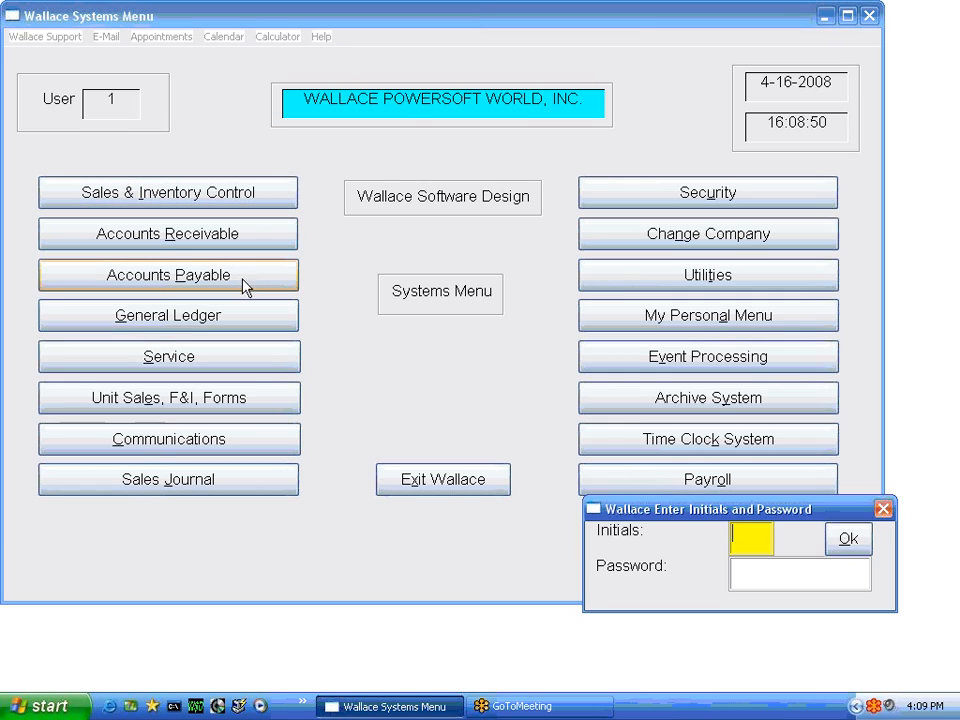
click(849, 541)
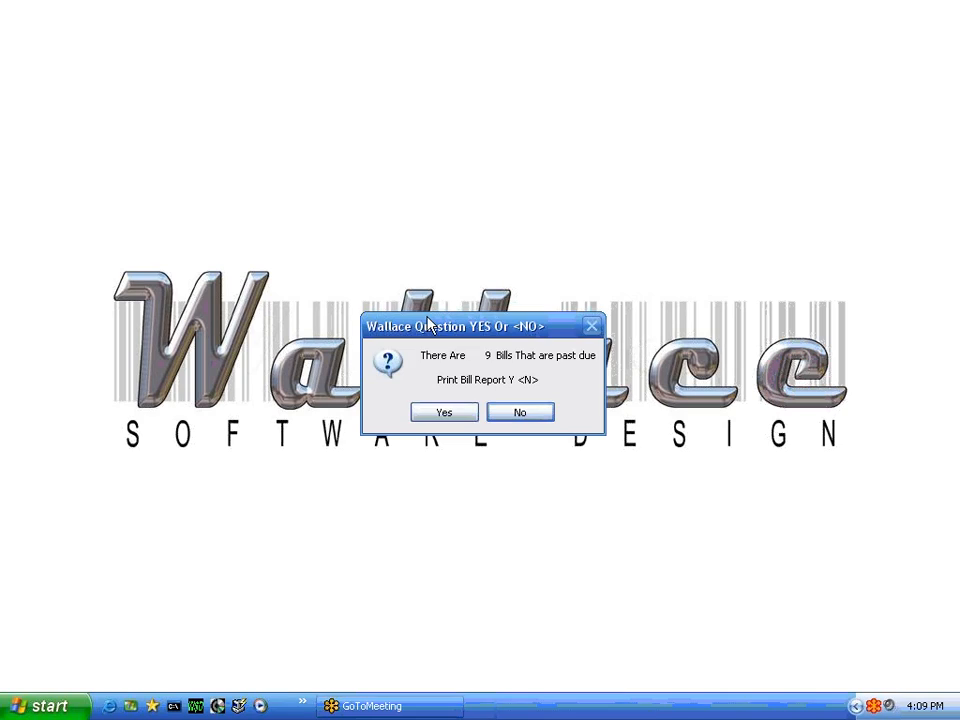
click(519, 424)
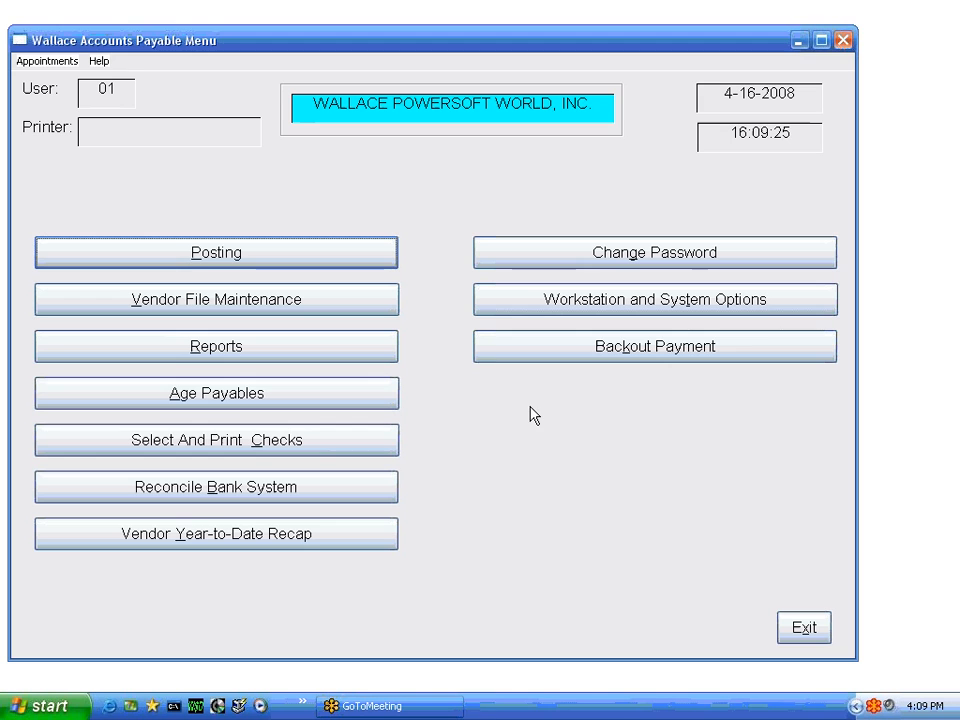
click(196, 490)
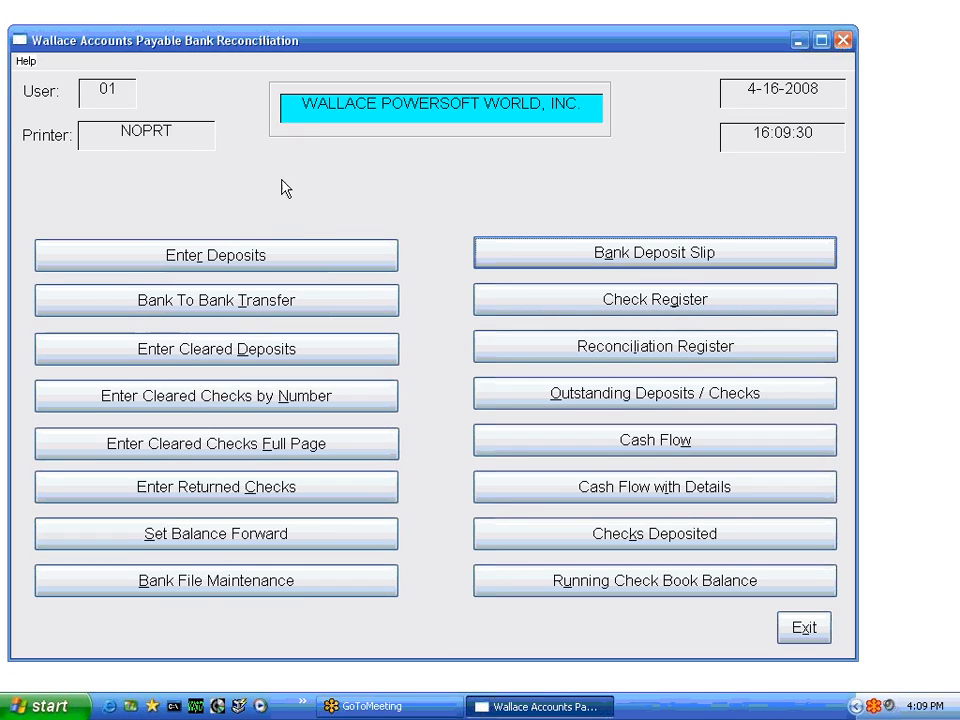
click(203, 588)
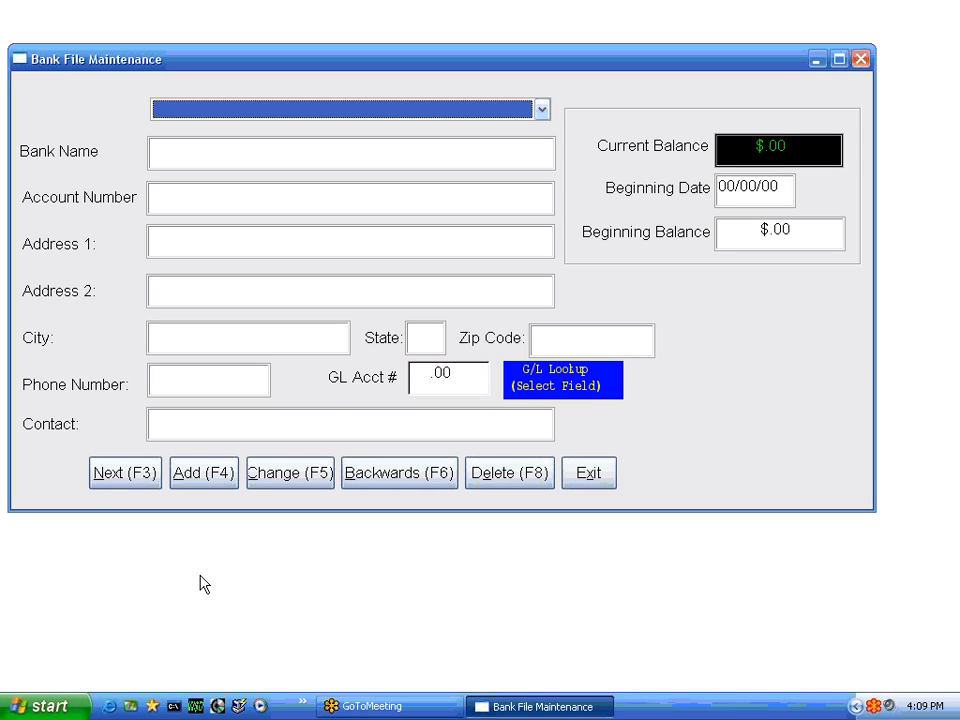
- Load the 001-BANK USA record and delete it from the bank file
click(544, 112)
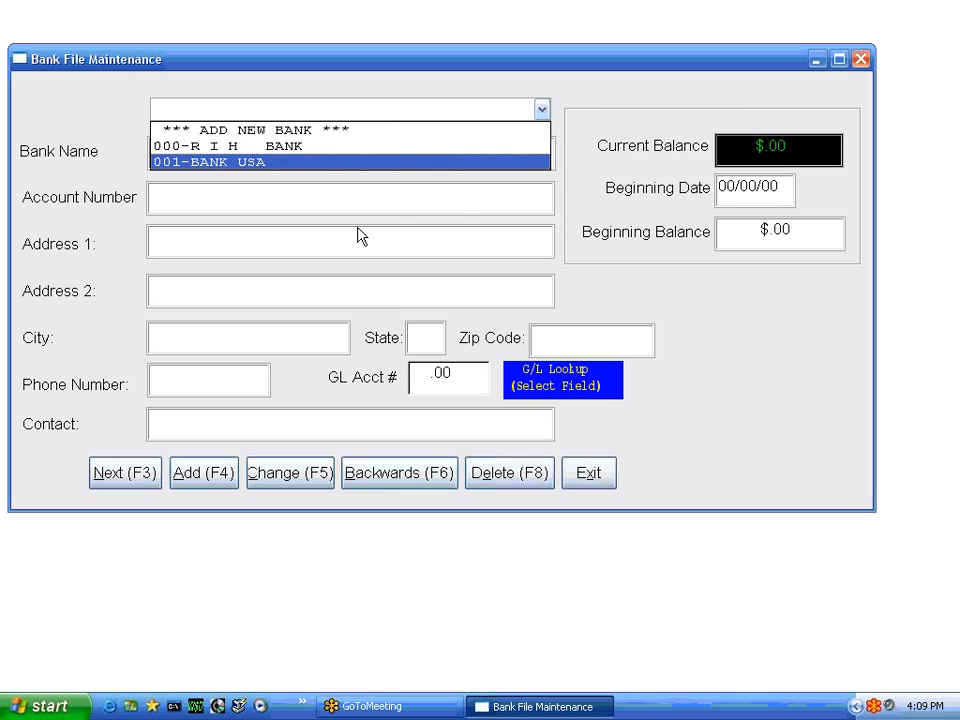
click(247, 168)
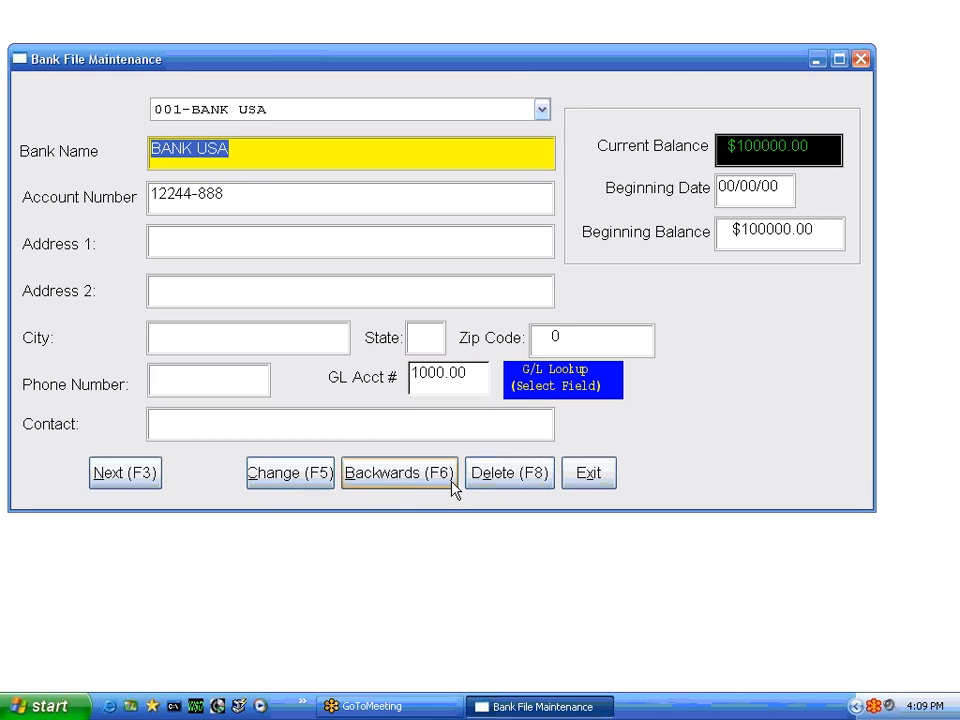
click(508, 474)
click(446, 411)
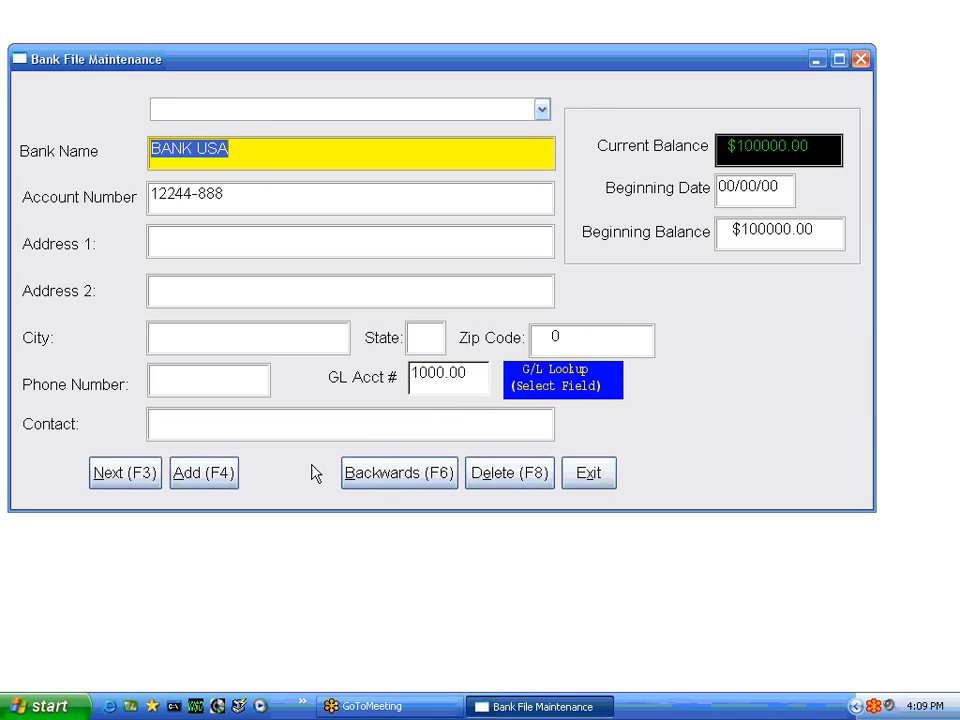
- Start a new bank record named NEW BANK and enter its account number
click(541, 110)
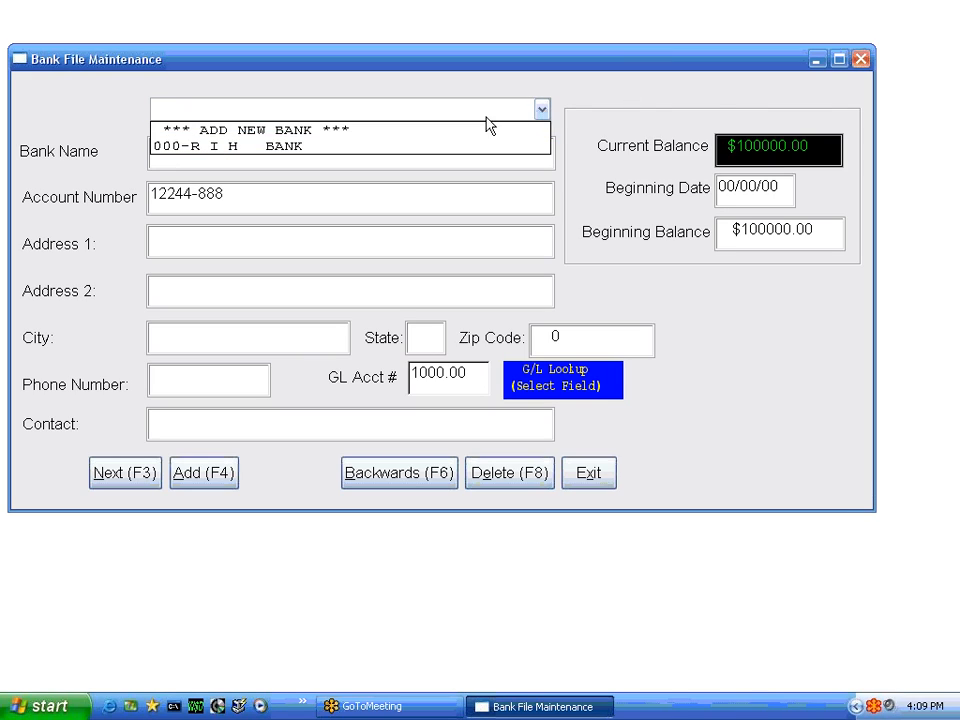
click(313, 131)
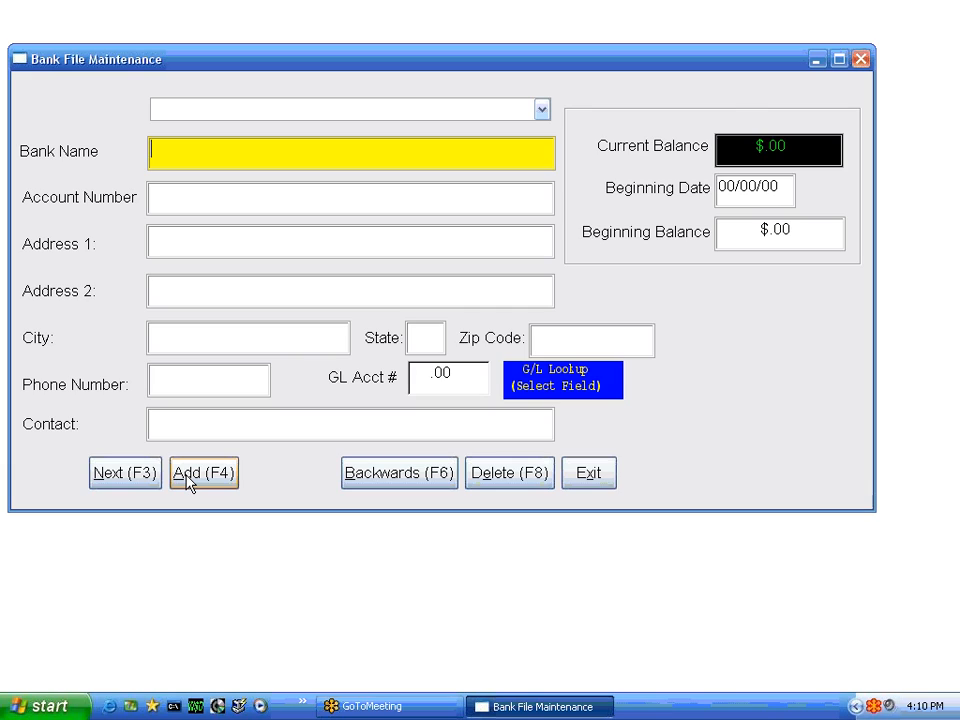
text(NEW BANK)
key(Tab)
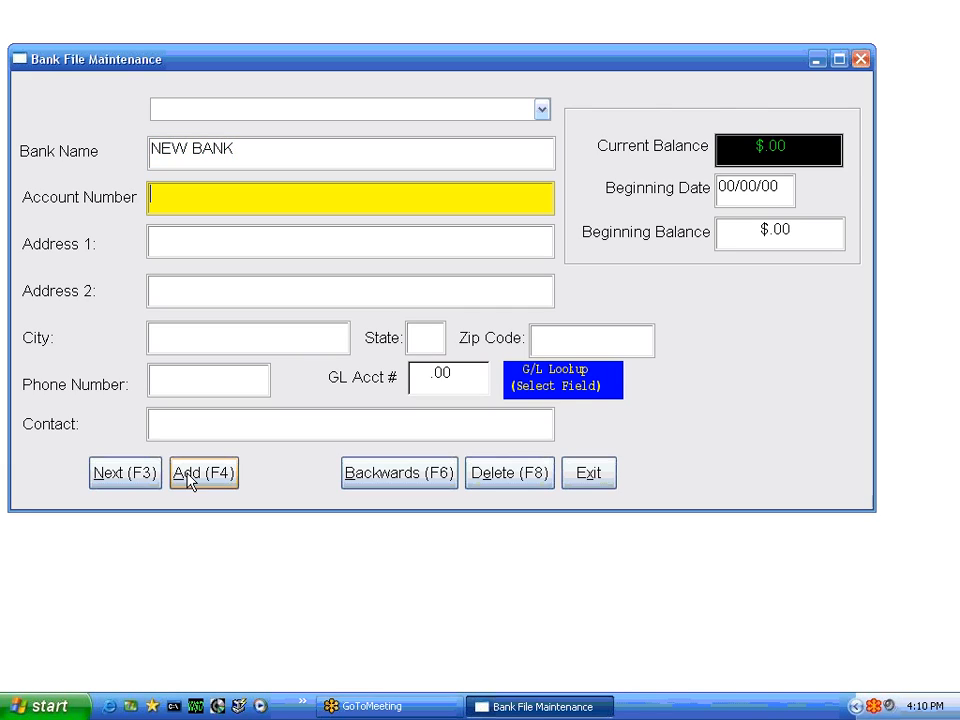
text(123456789)
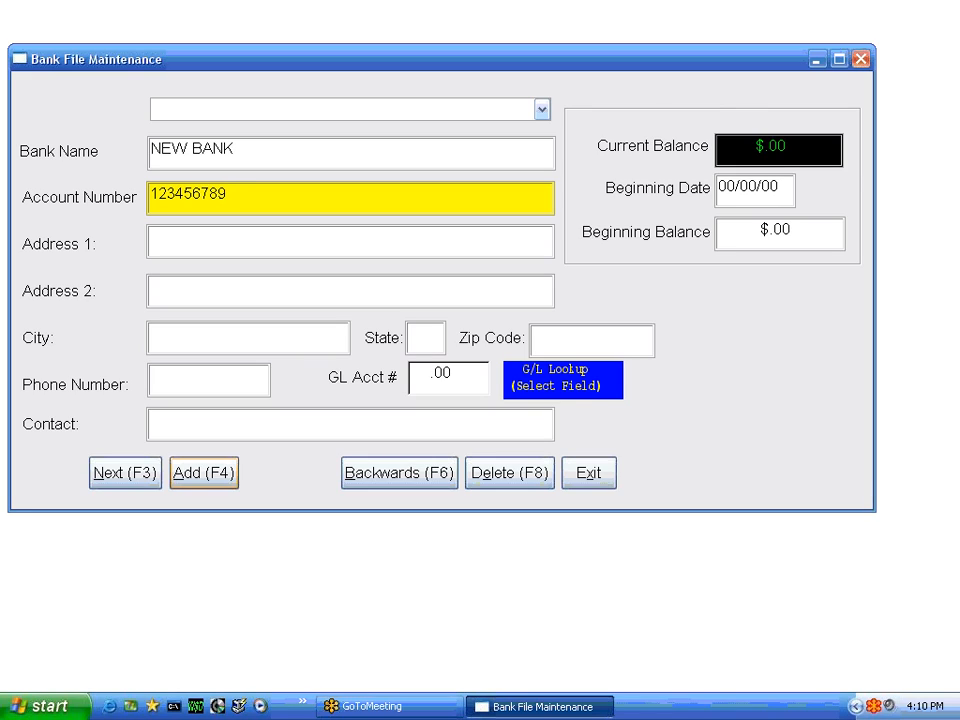
- Fill in both address lines, the city, state and zip code of the new bank
key(Tab)
text(76876)
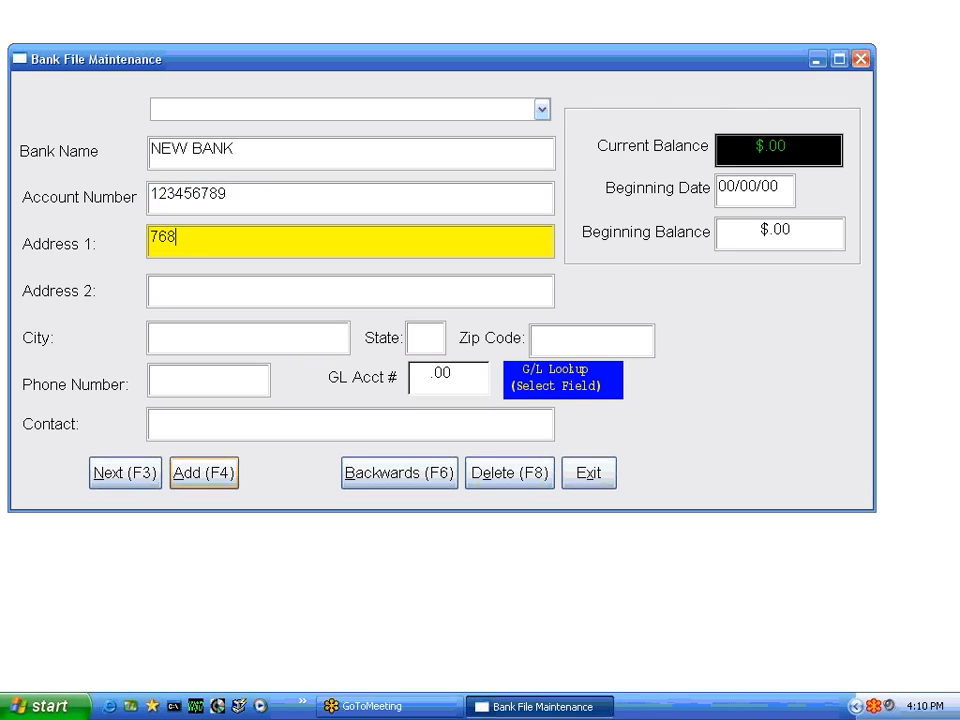
key(Tab)
text(87687)
key(Tab)
text(7766)
key(Tab)
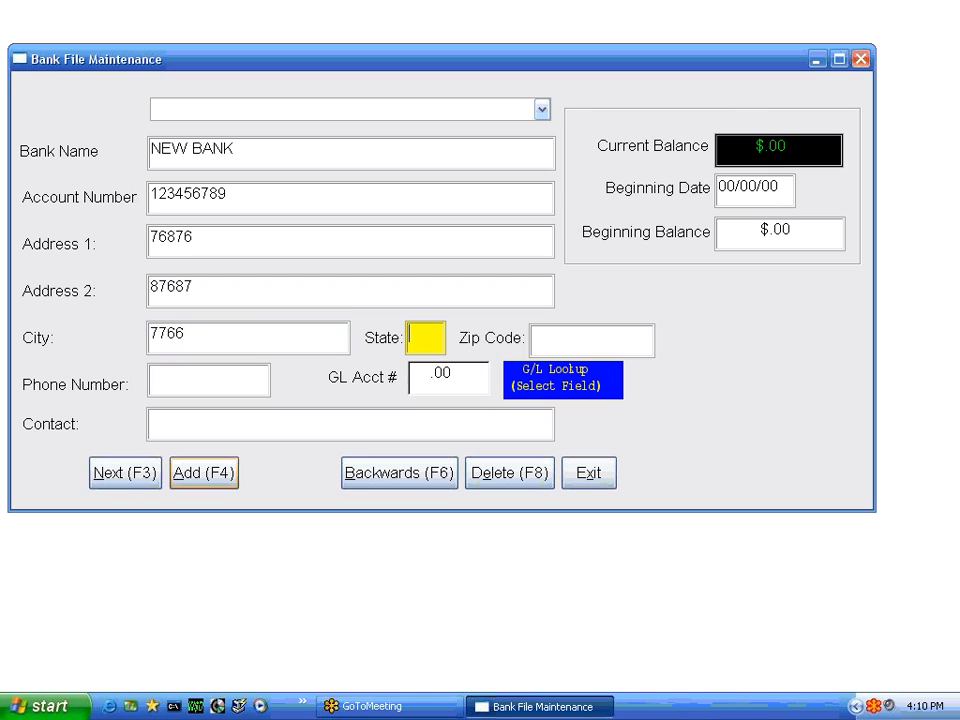
text(RI)
key(Tab)
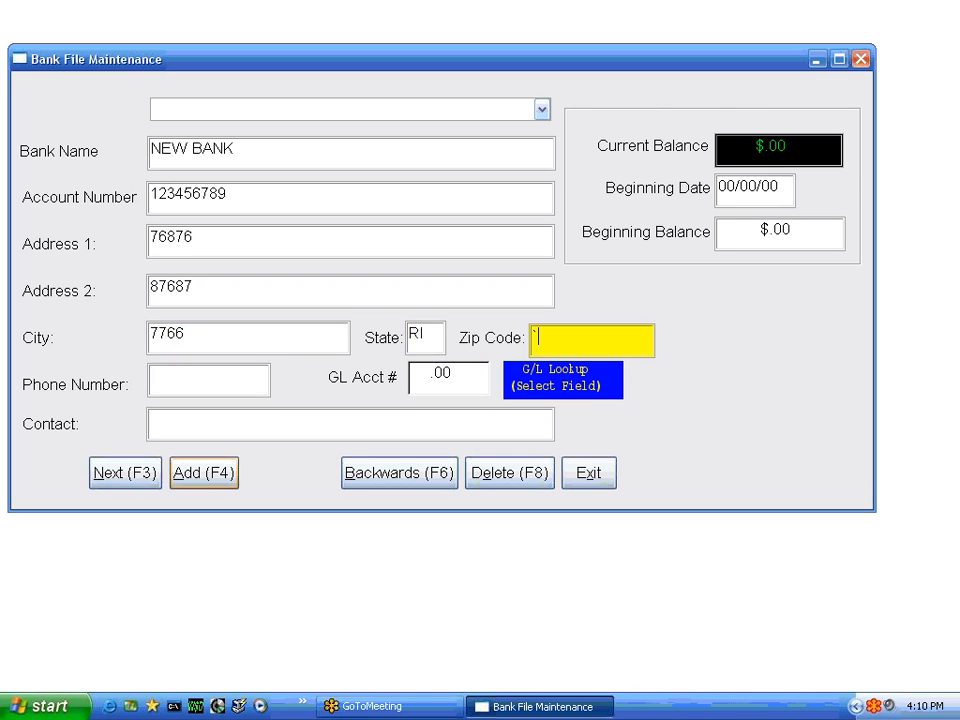
text(`02915)
key(Tab)
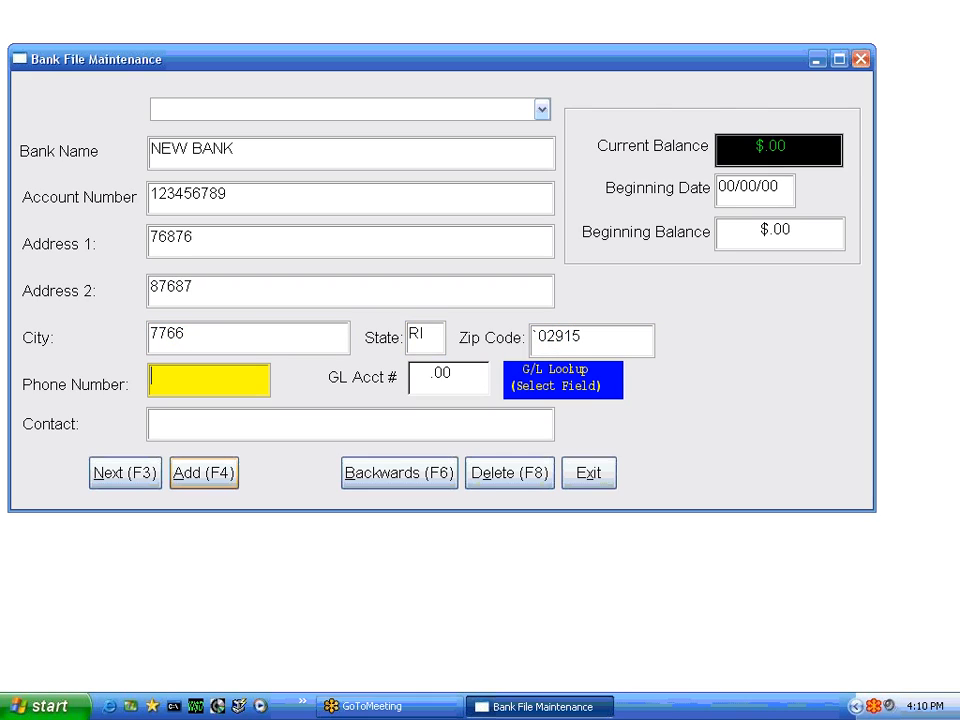
- Enter the new bank's phone number
text(40-438-3030)
key(Tab)
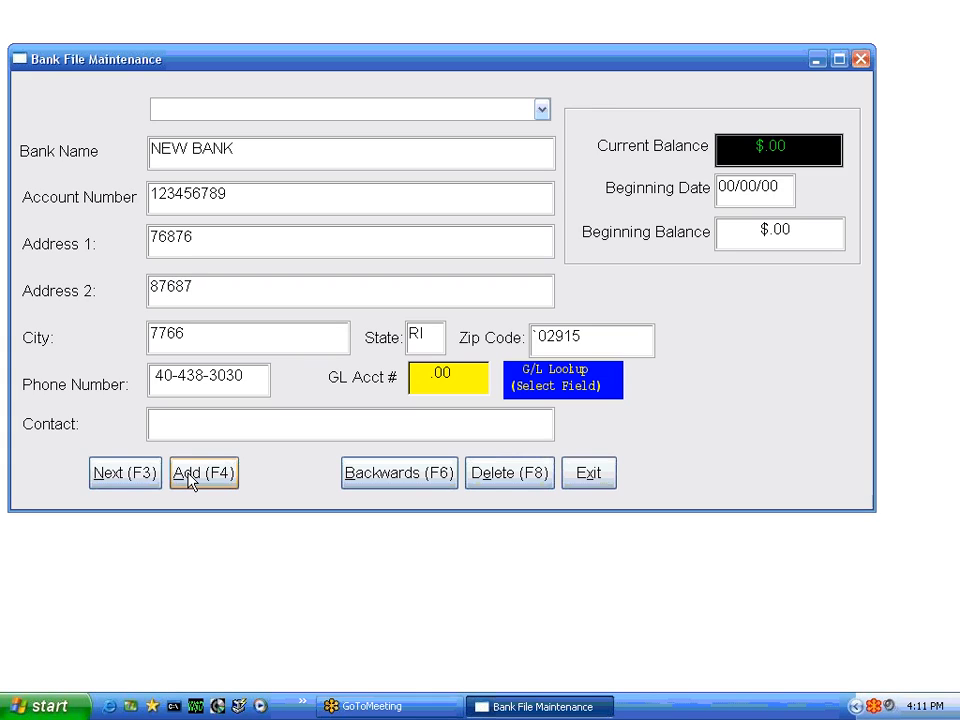
- Assign general ledger account 1001.00 PLYMOUTH SAVINGS to the bank through the account lookup and enter the contact's name
click(448, 383)
click(467, 125)
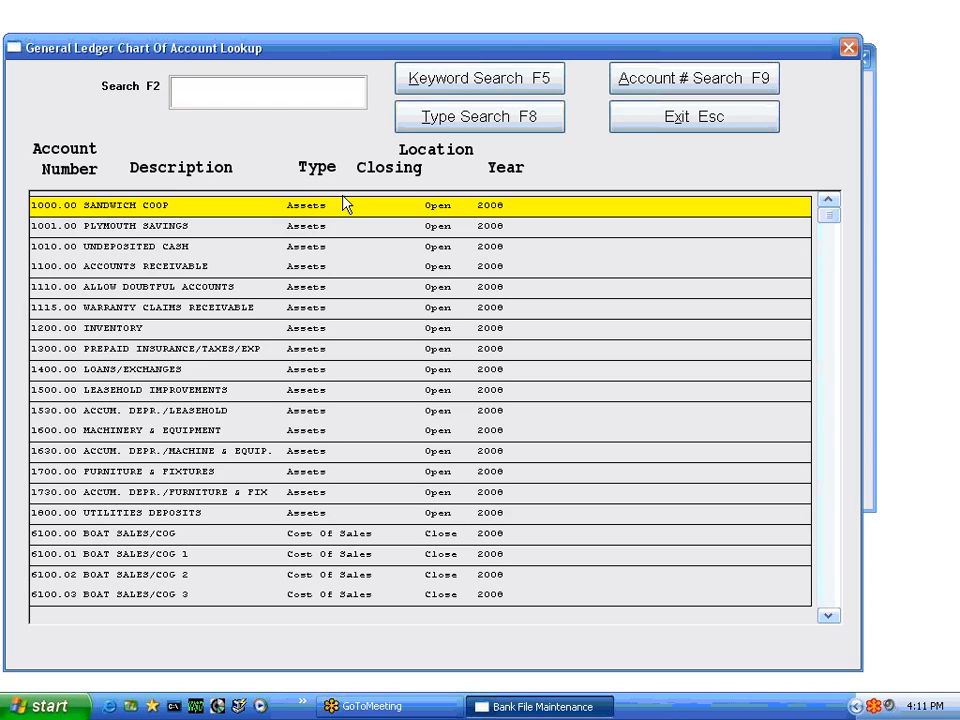
key(Down)
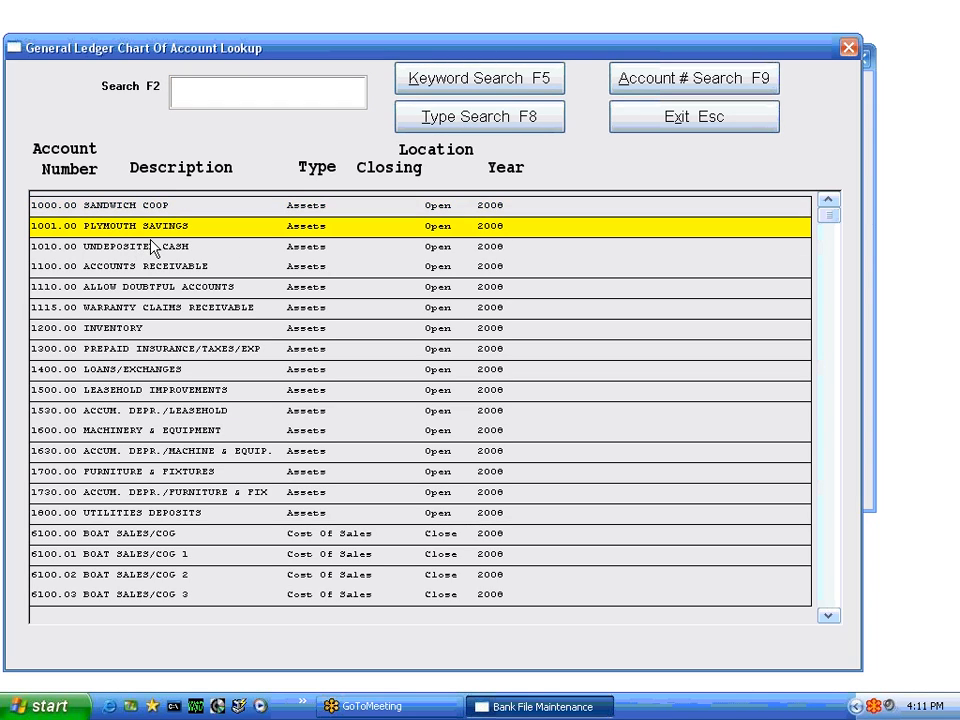
key(Return)
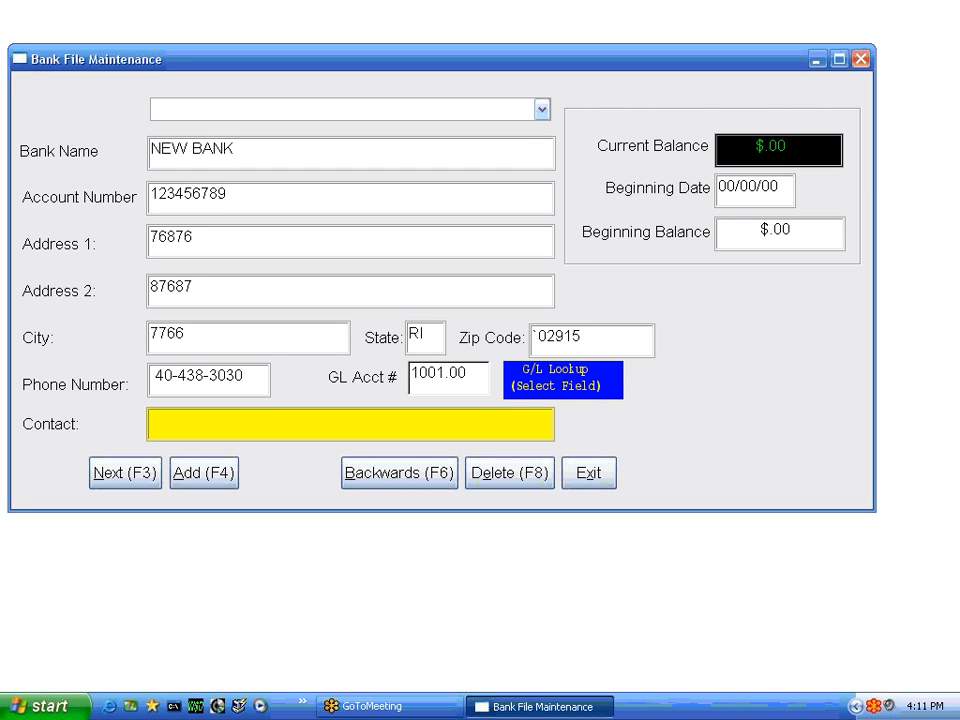
text(MARY)
key(Return)
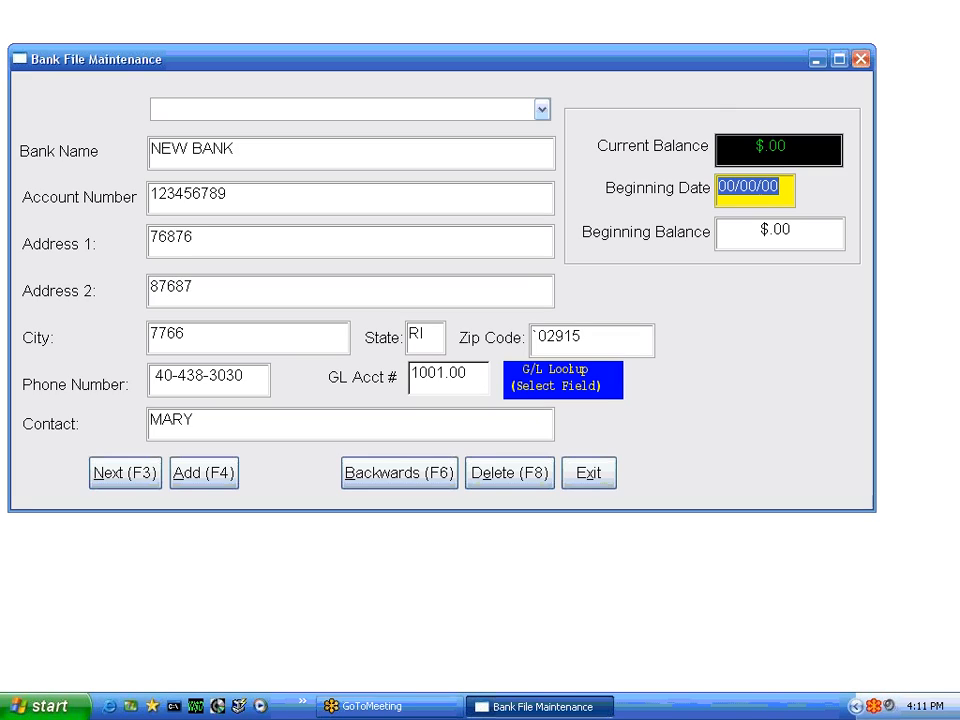
- Set the beginning date to 04/01/08 and the beginning balance to $23666.00, and add the bank record
text(040108)
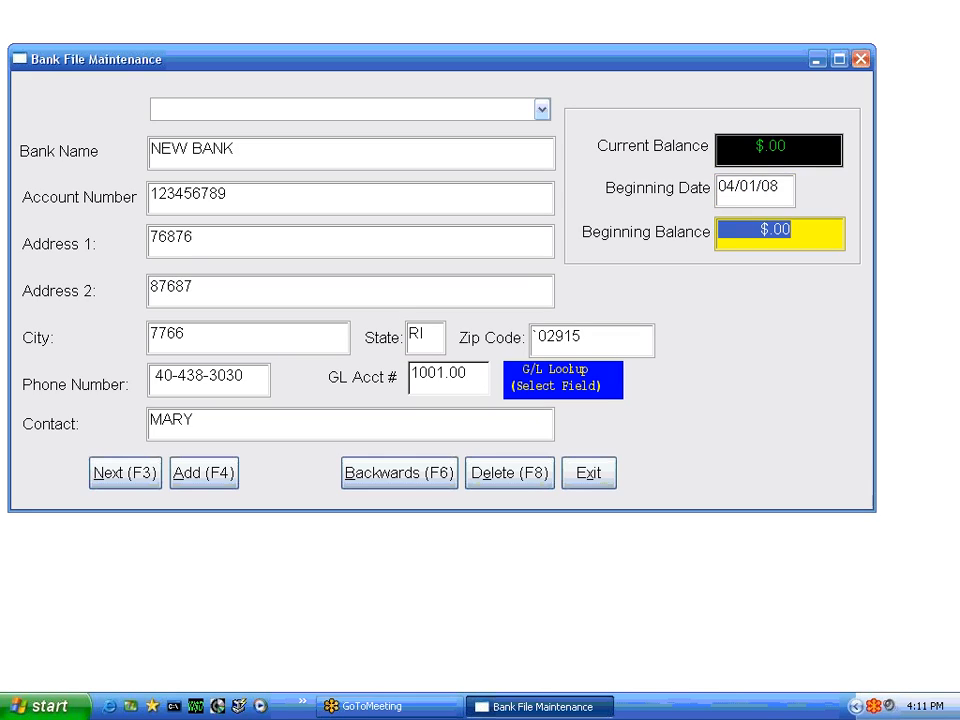
text(23666)
key(Tab)
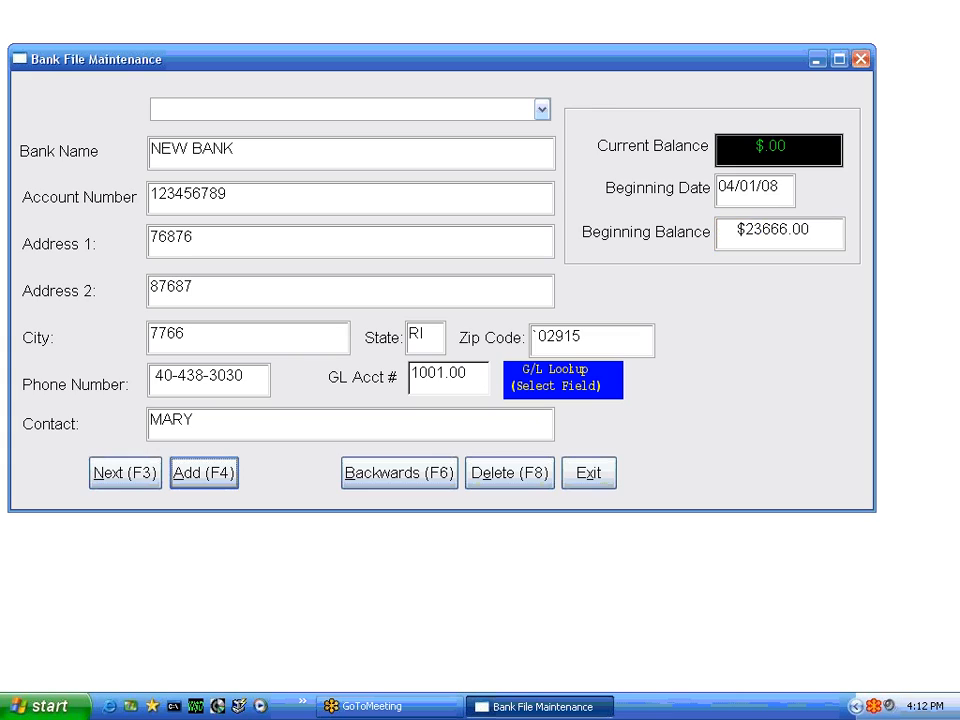
click(225, 476)
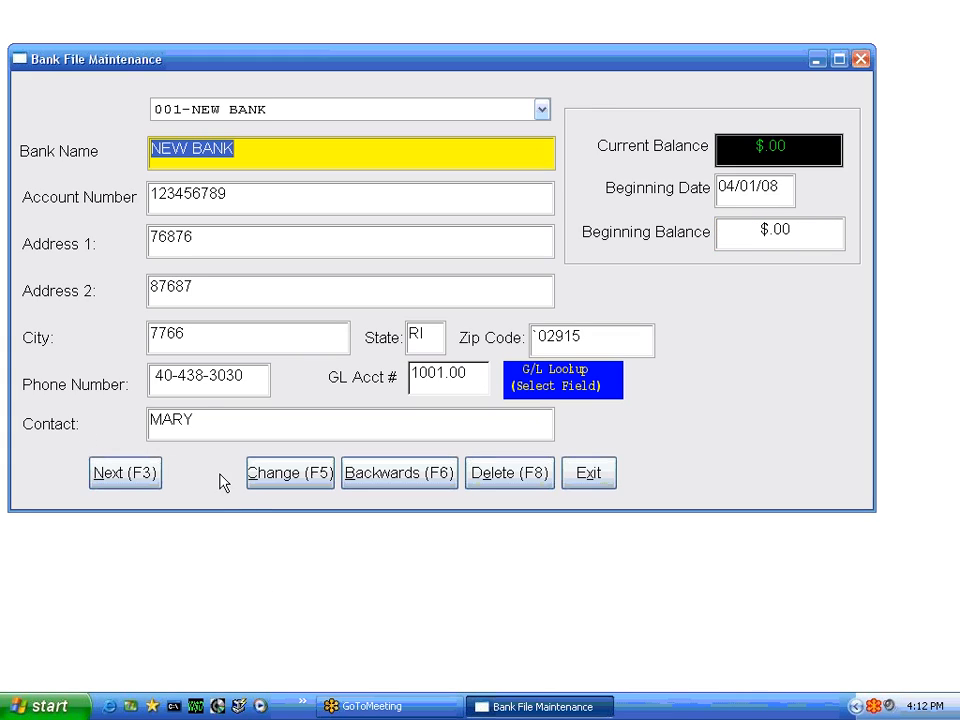
- Start another new bank record named NEW BANK3 and enter its account number
click(541, 109)
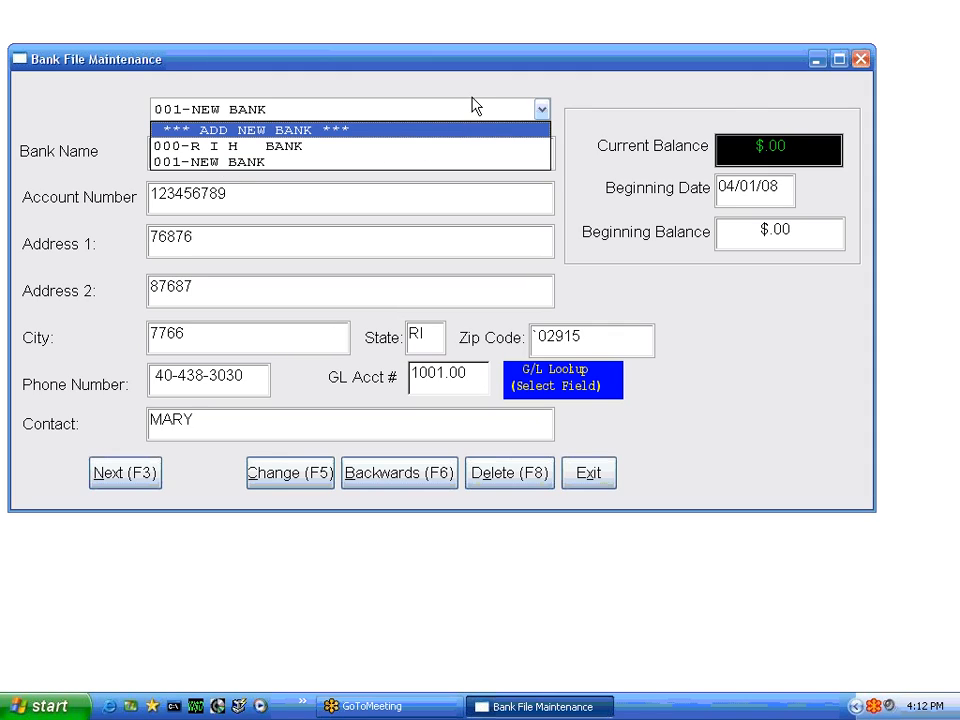
click(252, 115)
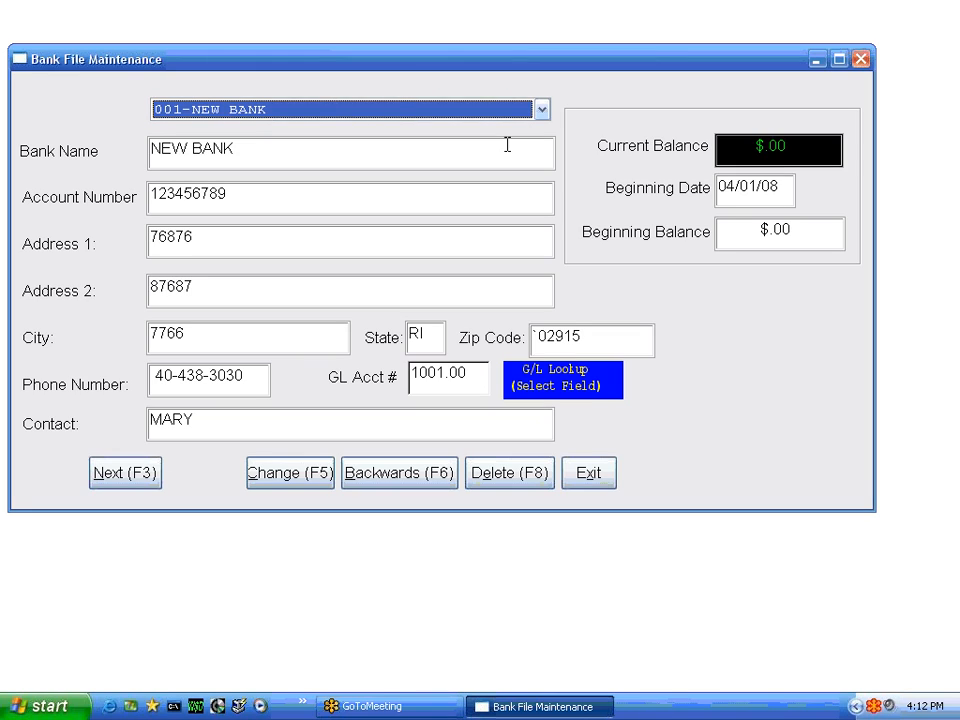
click(542, 109)
click(341, 129)
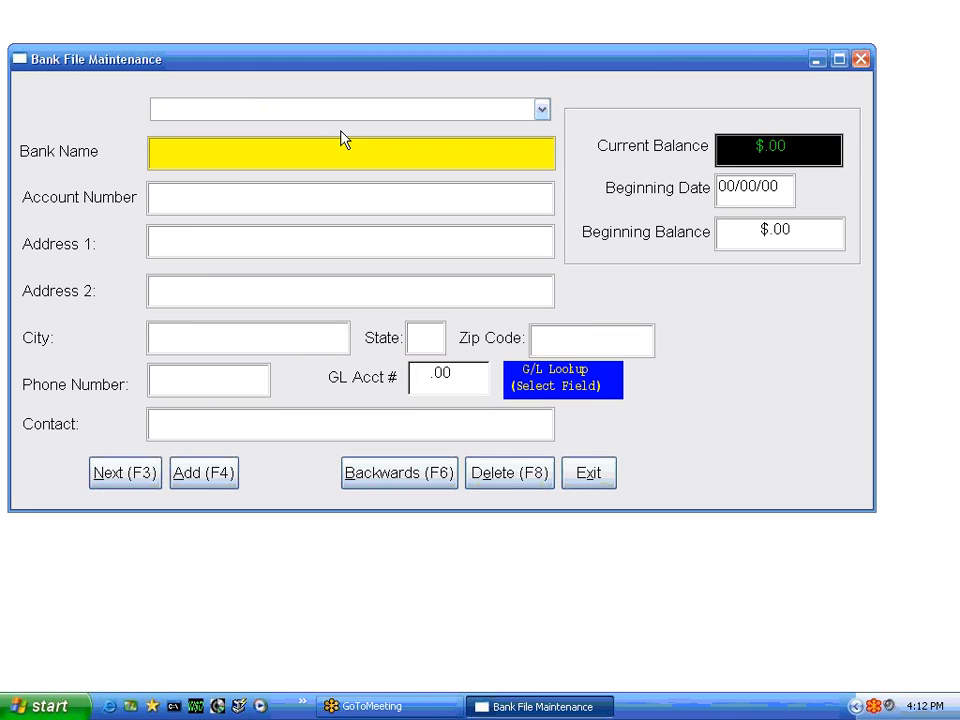
text(NEW BANK3)
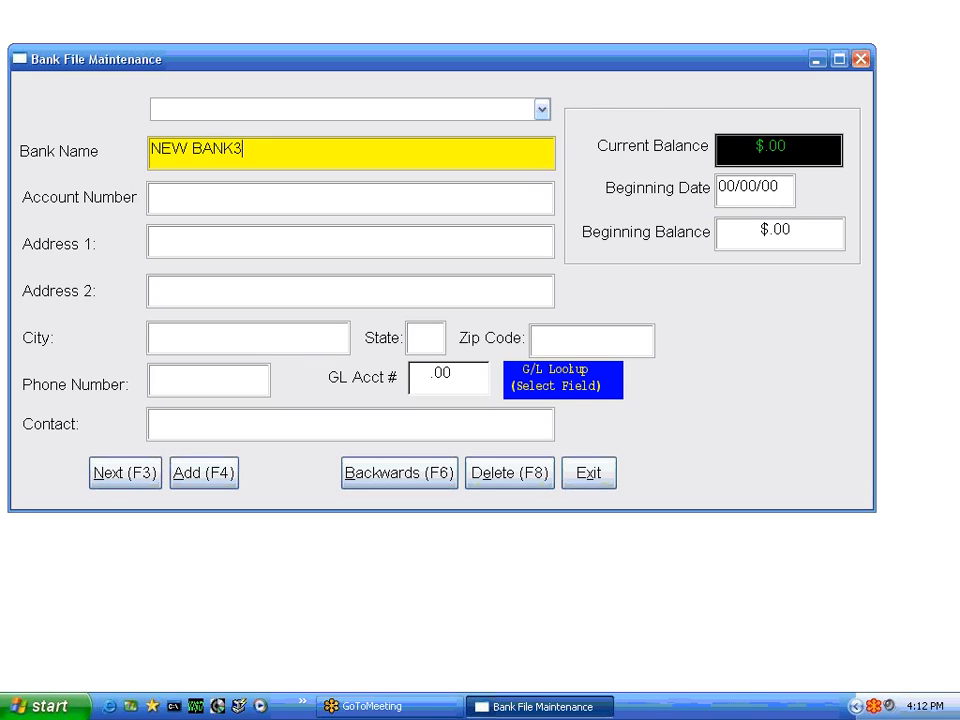
key(Tab)
text(897896)
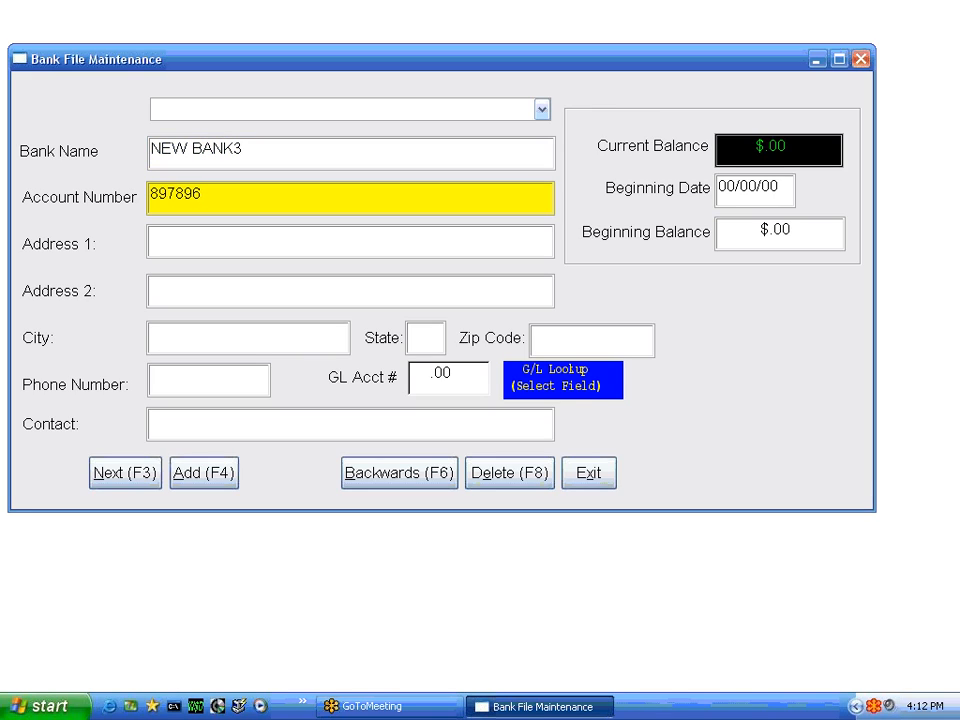
- Leave the address and phone fields blank, set the GL account to 1001 and add the NEW BANK3 record
key(Tab)
key(Tab)
key(Tab)
key(Tab)
key(Tab)
key(Tab)
key(Tab)
text(000)
key(BackSpace)
key(BackSpace)
key(BackSpace)
text(1001)
key(Tab)
key(Tab)
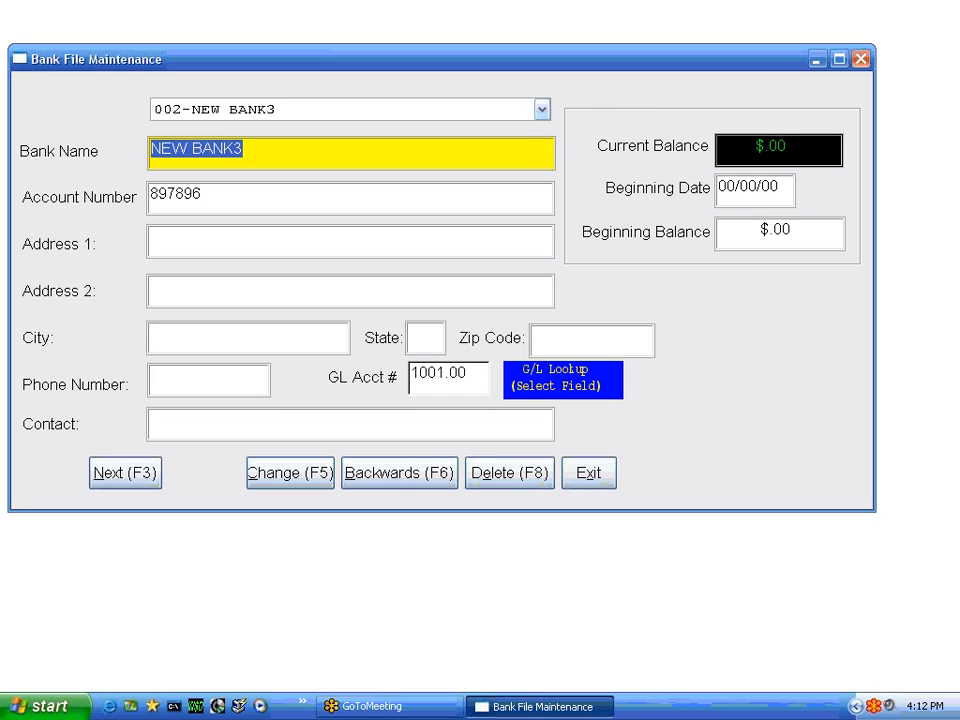
- Check the list of banks and exit Bank File Maintenance to the bank reconciliation menu
click(541, 110)
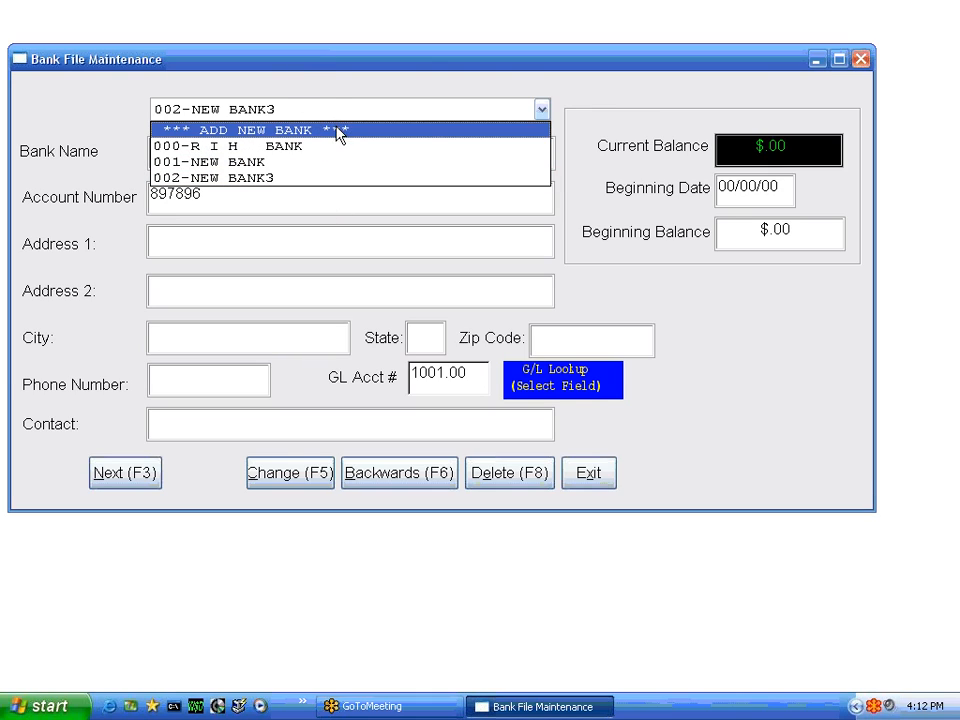
click(590, 478)
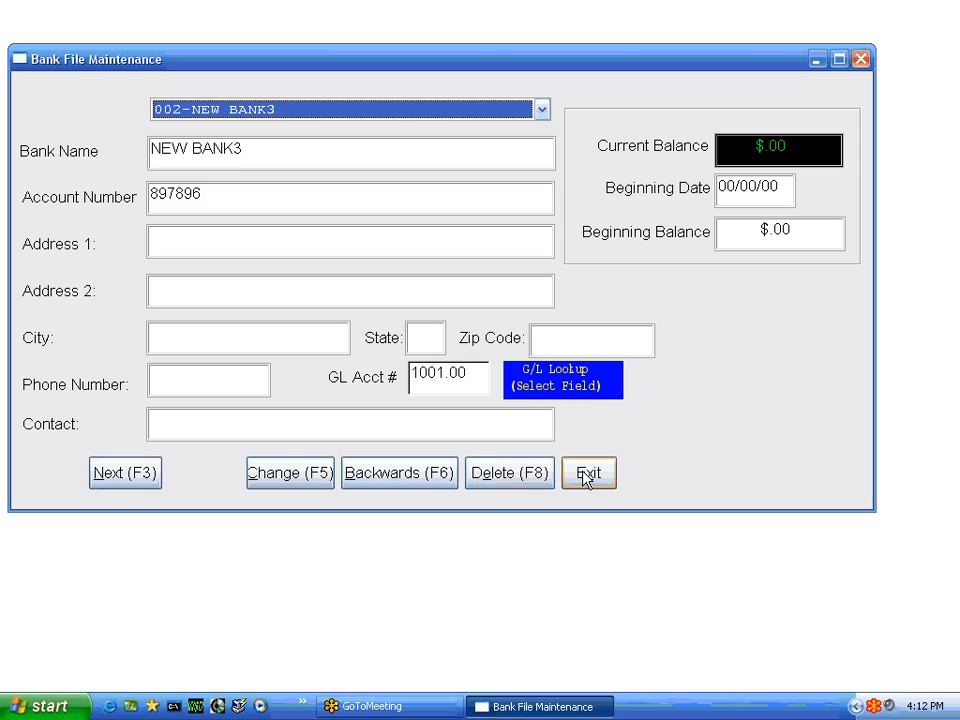
click(586, 476)
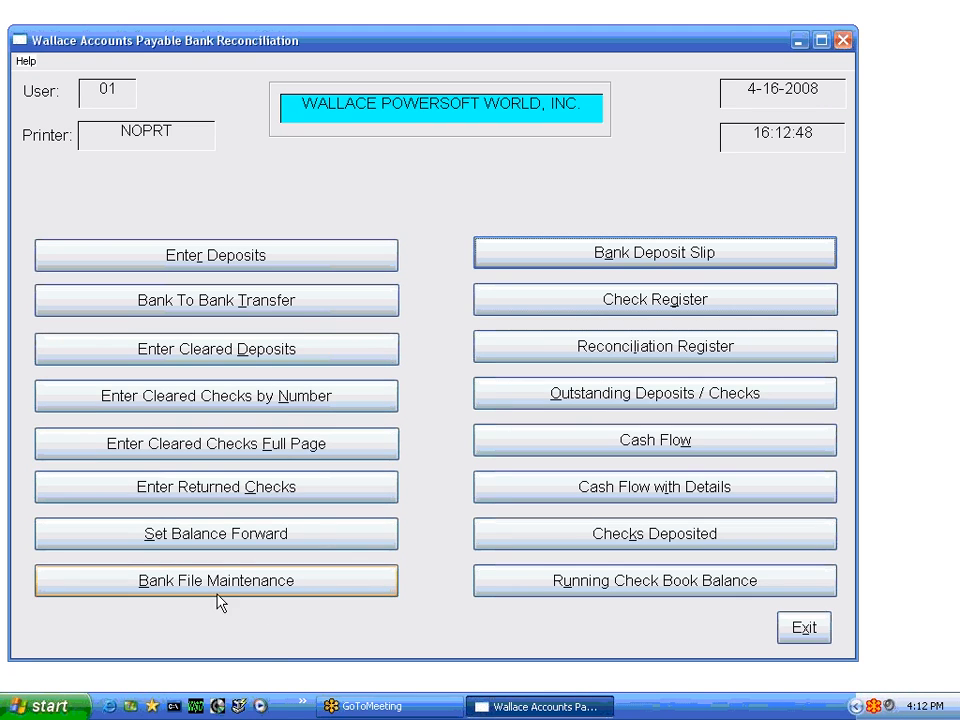